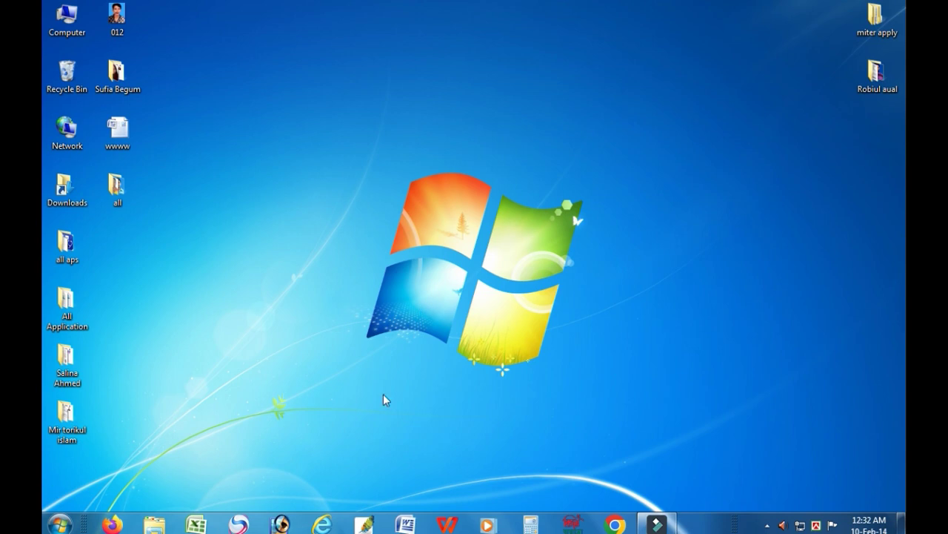
right_click(469, 167)
click(521, 208)
right_click(472, 191)
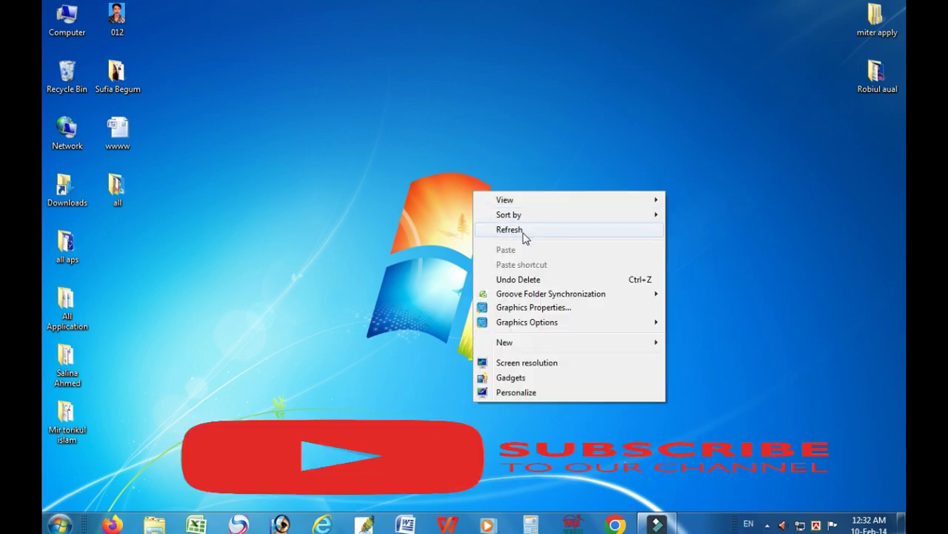
click(524, 228)
right_click(392, 184)
click(432, 224)
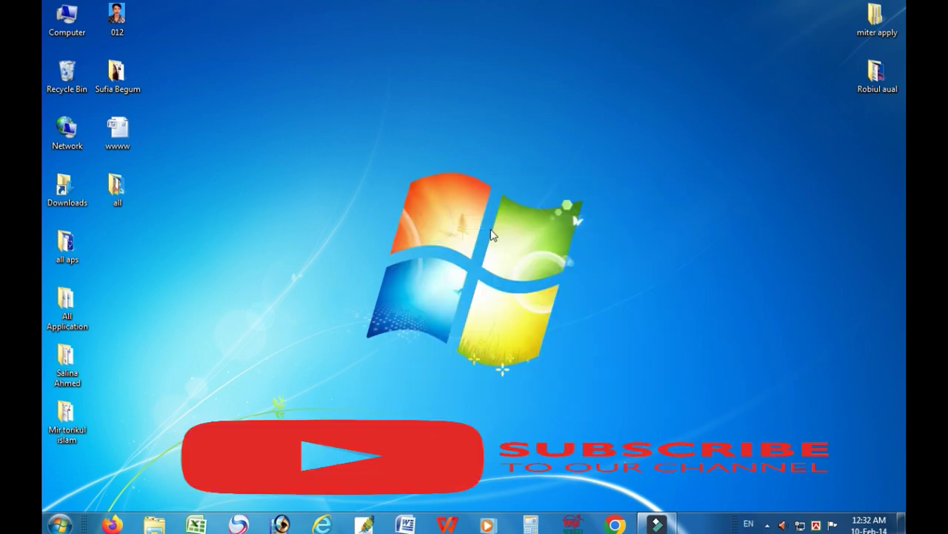
right_click(489, 216)
click(552, 269)
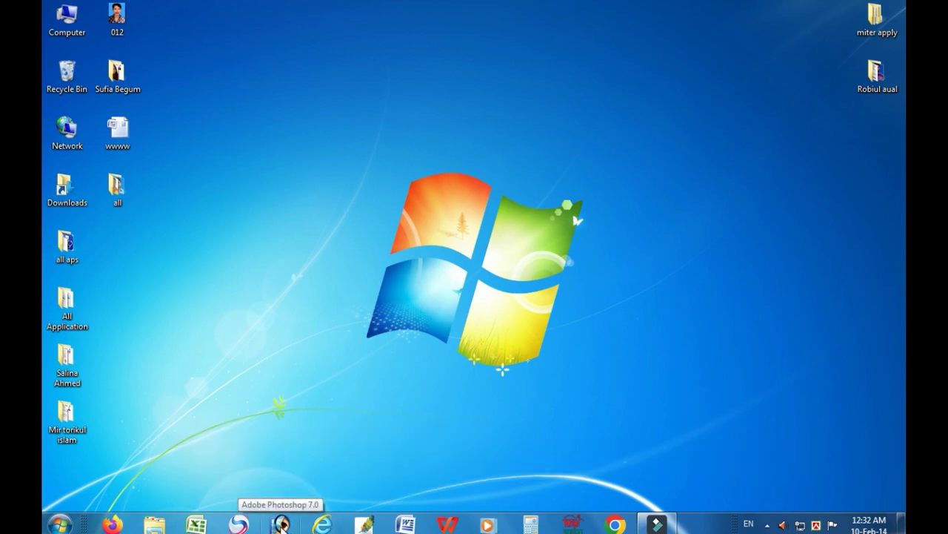
Launch Adobe Photoshop 7.0 and start the Contact Sheet II automation
click(280, 523)
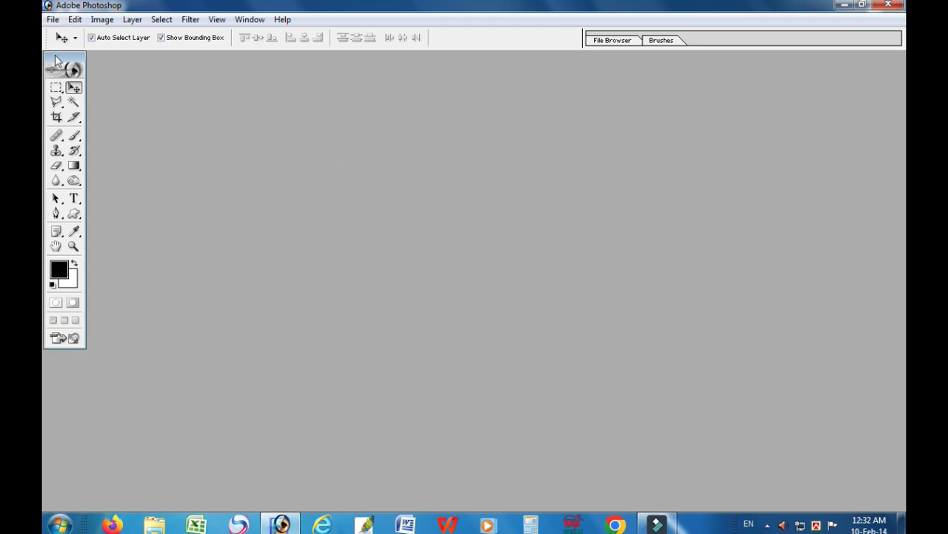
click(54, 20)
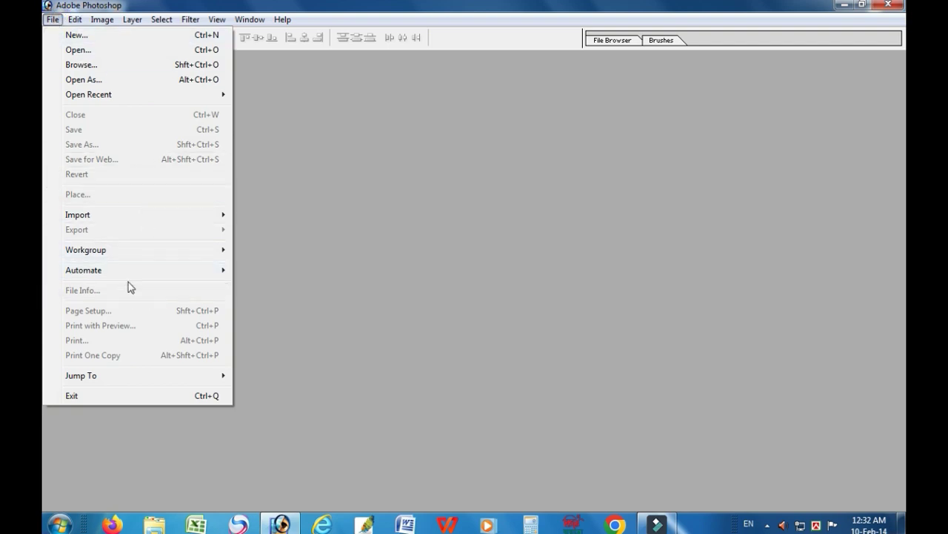
mouse_move(125, 272)
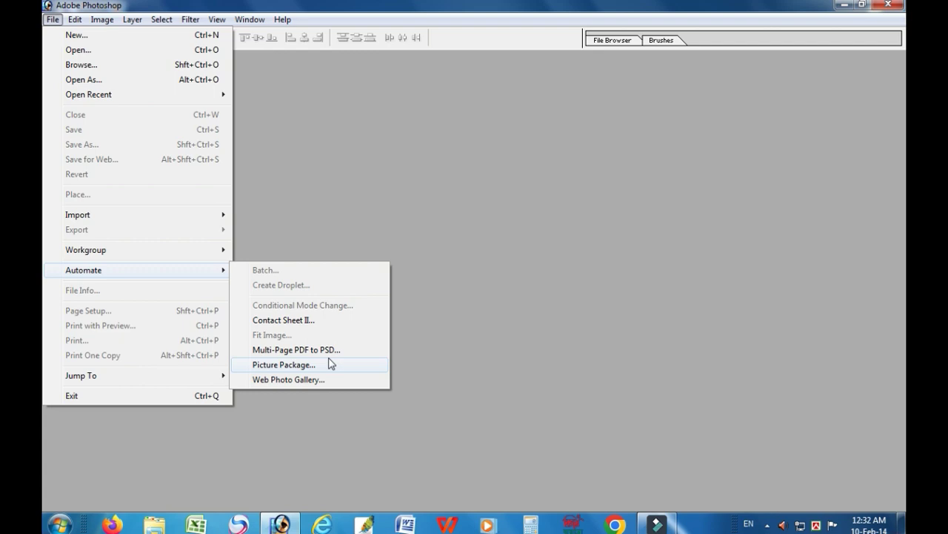
click(309, 320)
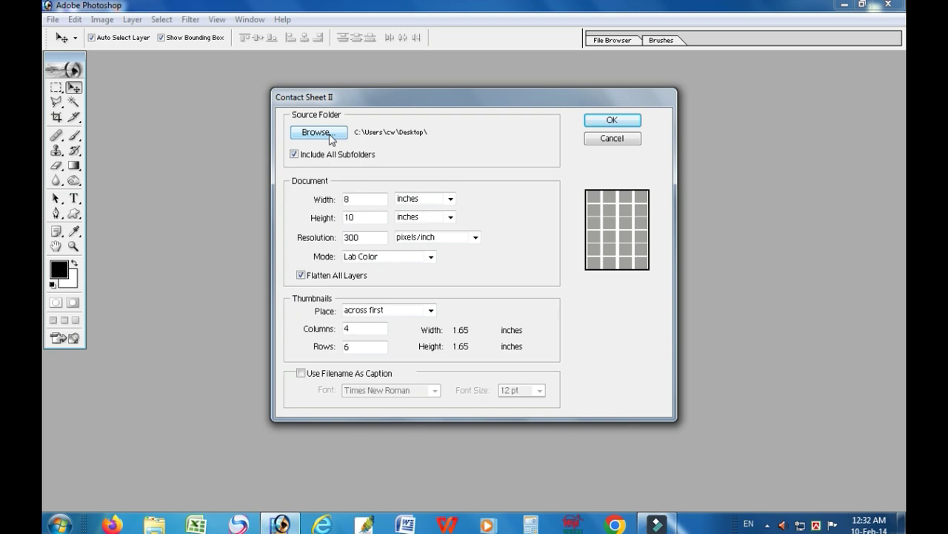
Choose the Desktop folder as the source of the contact sheet images
click(331, 139)
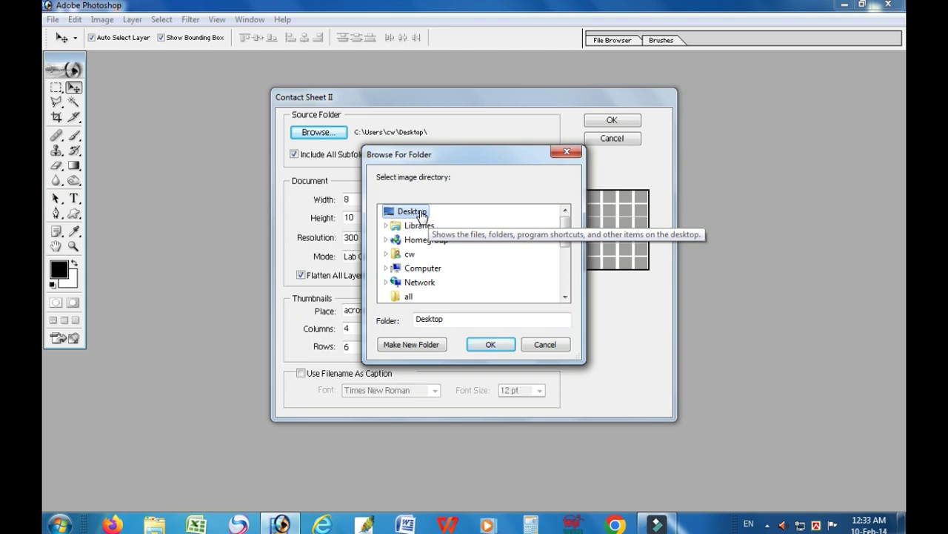
click(495, 344)
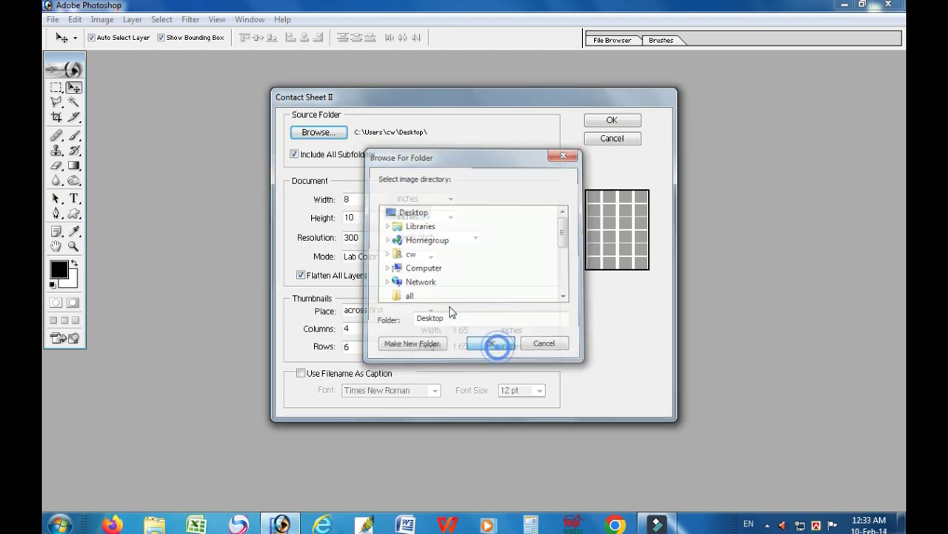
click(384, 201)
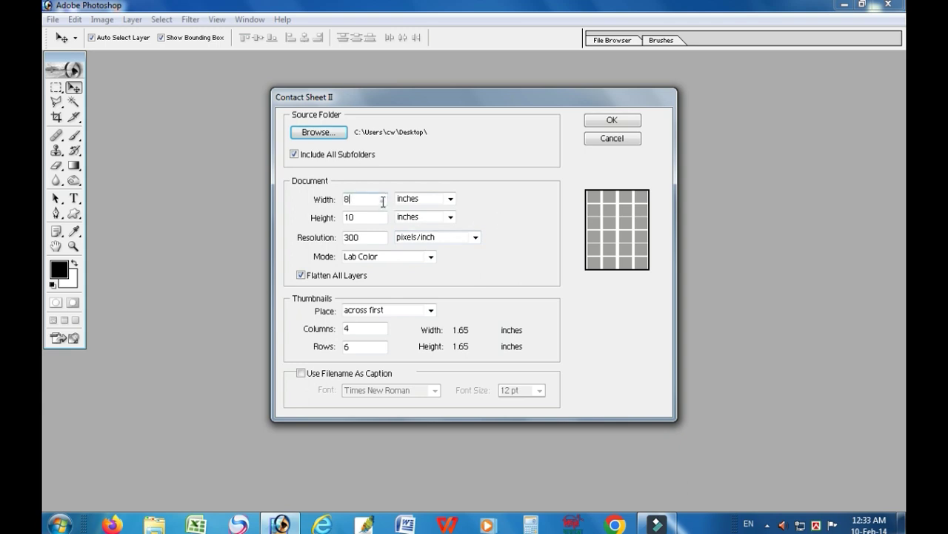
click(383, 202)
Generate the contact sheets, accepting the 8 x 10 Lab Color document at 300 pixels/inch and dismissing the PDF parser errors
click(612, 121)
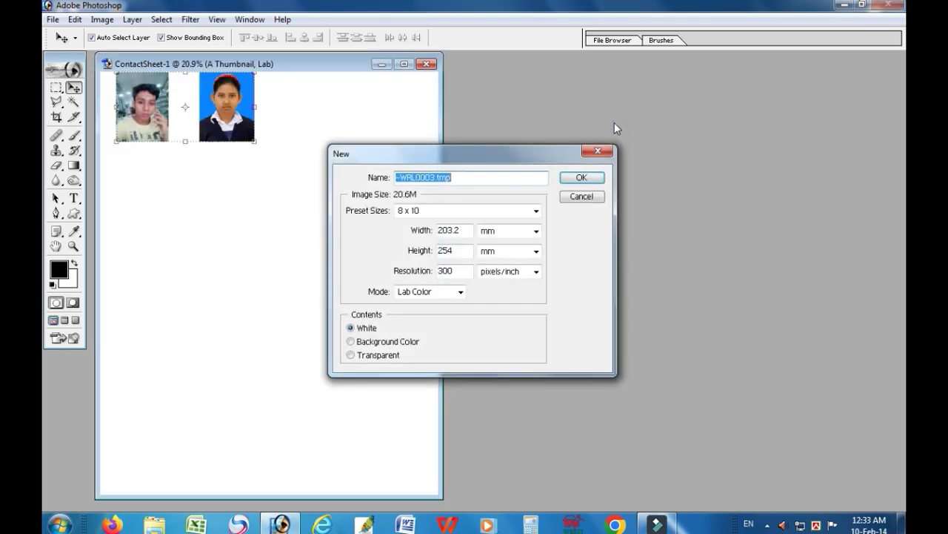
click(588, 179)
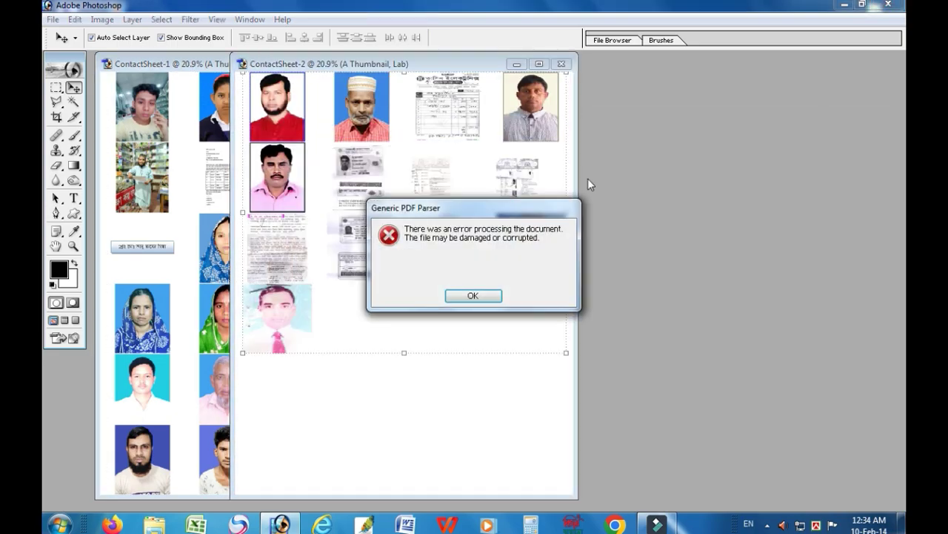
key(Return)
key(Return)
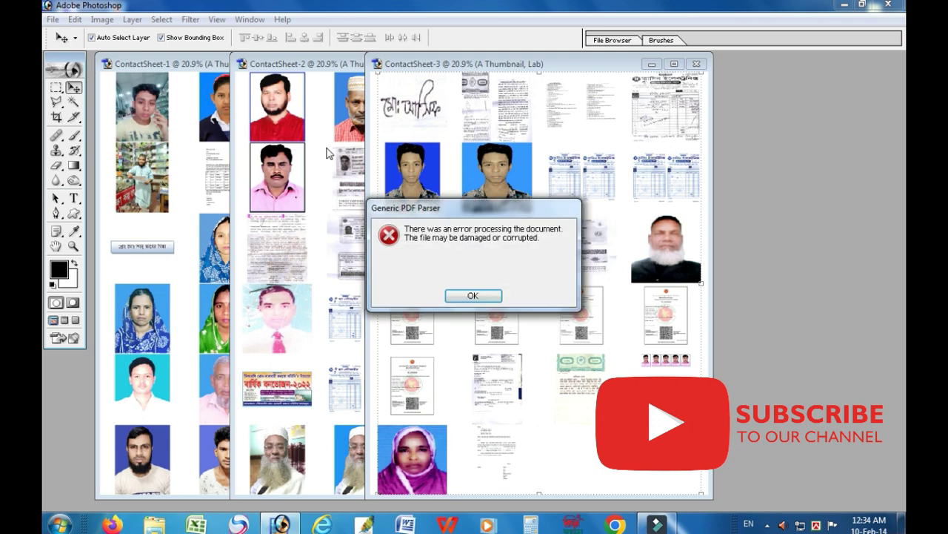
key(Return)
Bring the first contact sheet to the front, maximize it, and examine its thumbnails up close and as a whole page
click(212, 112)
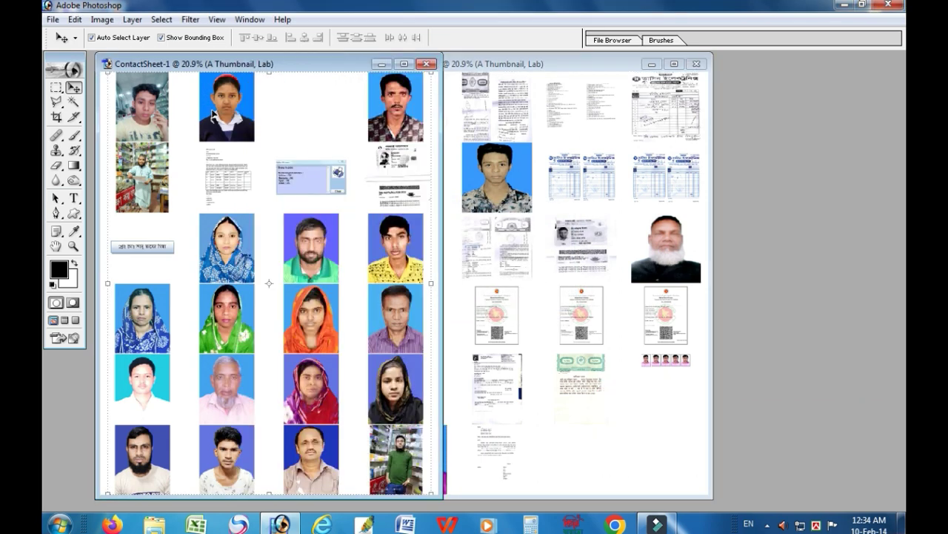
click(404, 64)
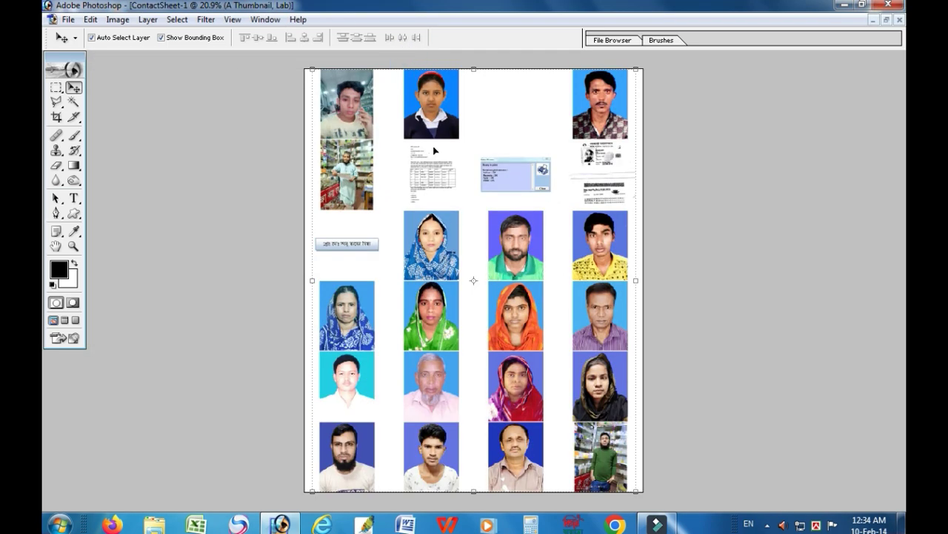
key(ctrl+0)
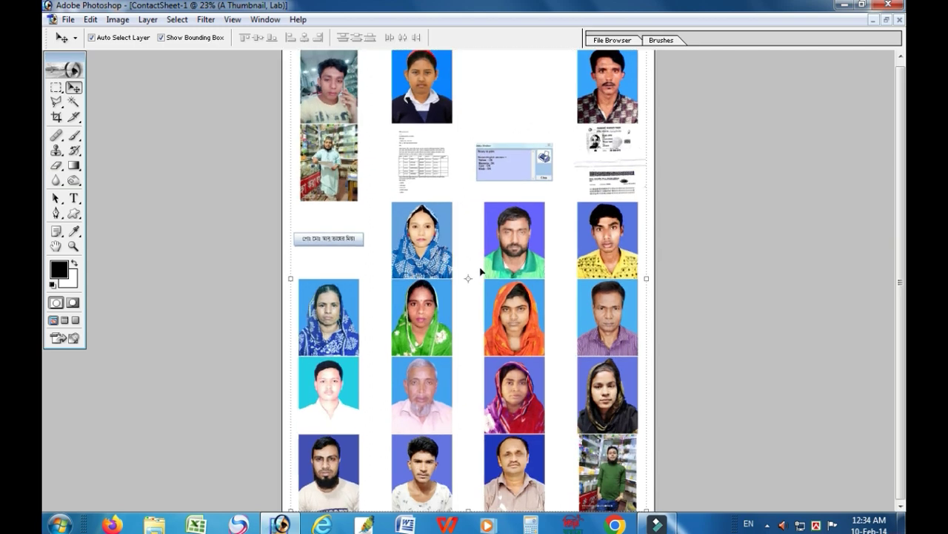
key(ctrl+plus)
key(ctrl+plus)
key(ctrl+plus)
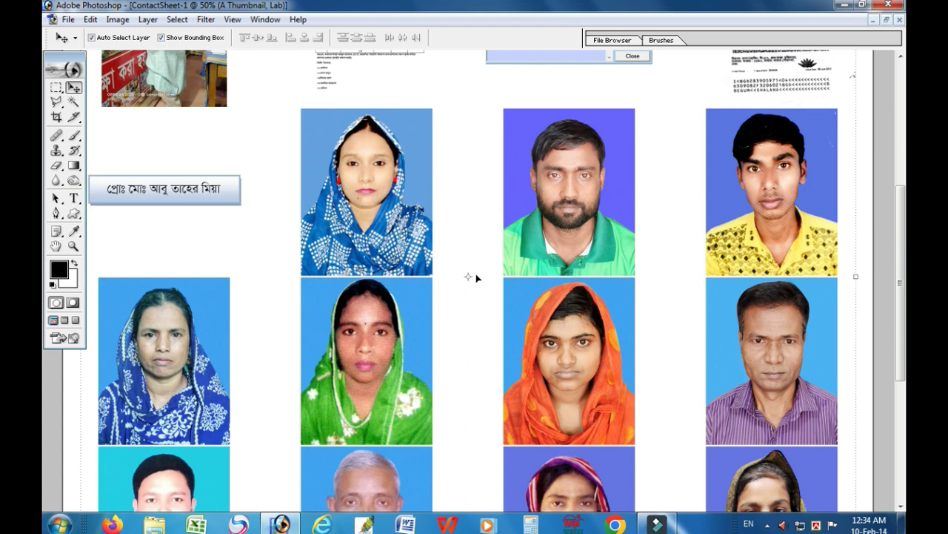
scroll(478, 278, down, 5)
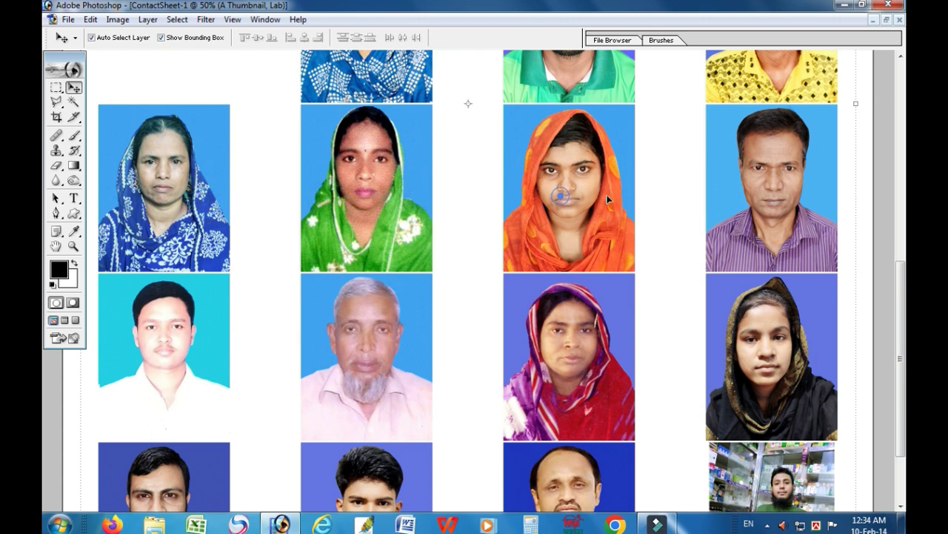
scroll(730, 325, down, 3)
scroll(729, 325, down, 1)
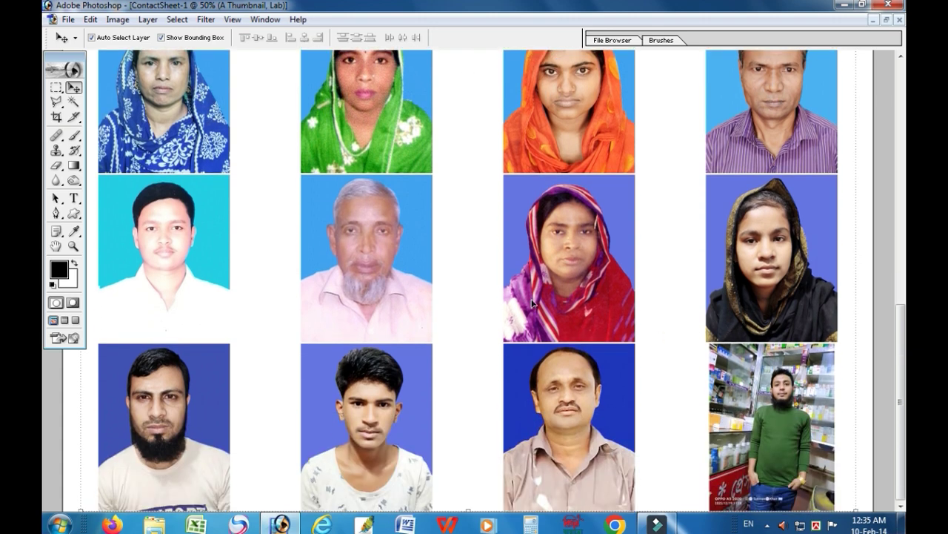
key(ctrl+minus)
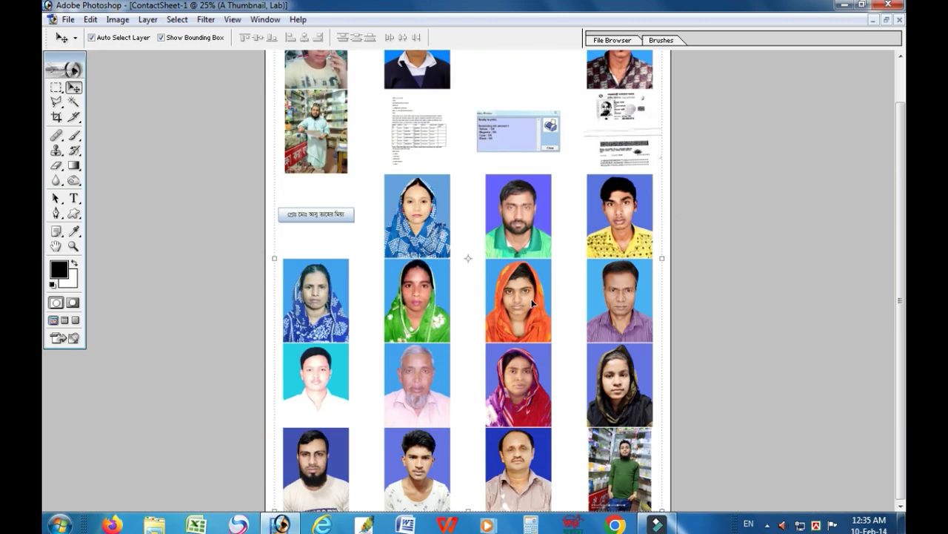
key(ctrl+minus)
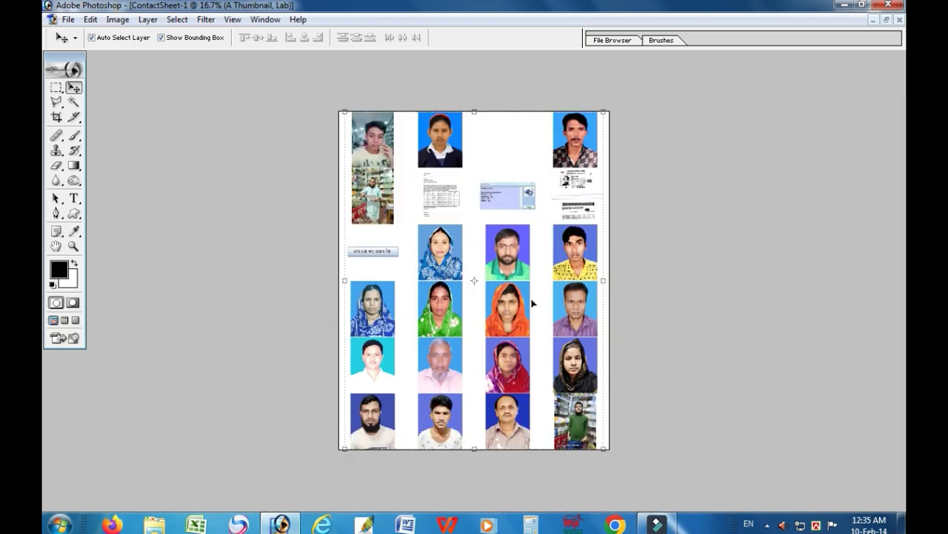